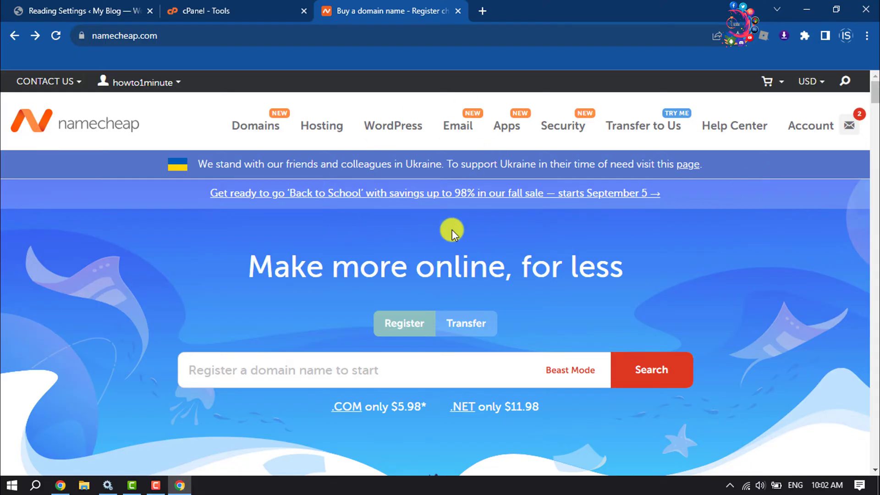
Open cPanel's Domains list and launch the main domain howto1minute25.com in a new tab.
click(216, 9)
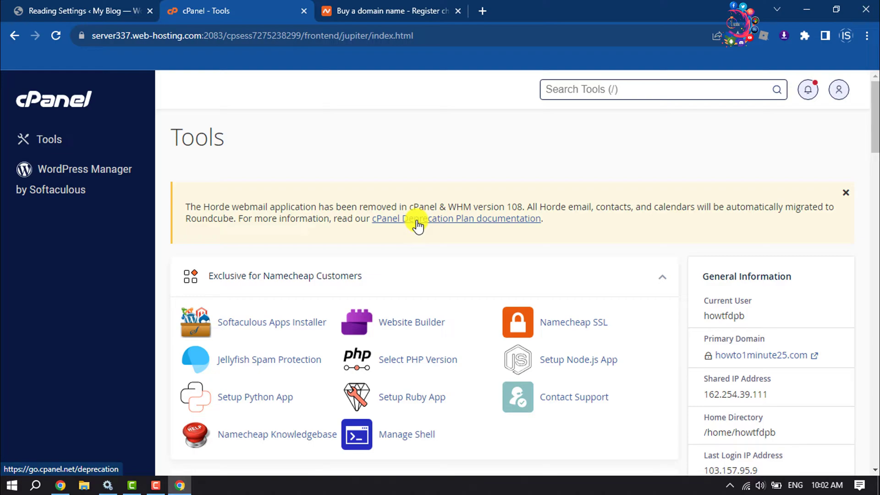
scroll(417, 224, down, 15)
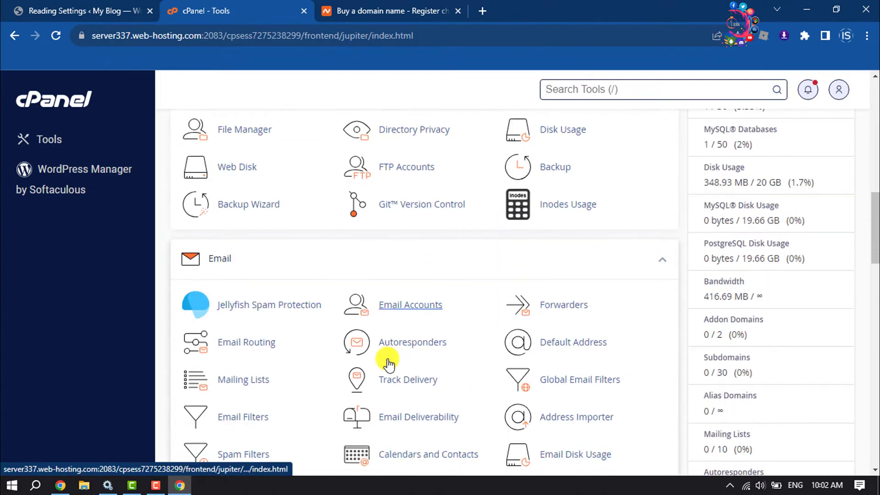
scroll(388, 363, down, 6)
click(237, 403)
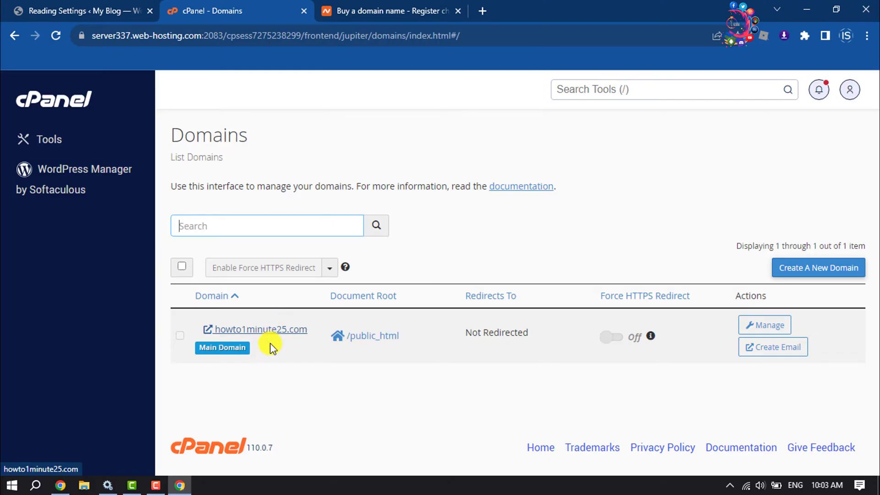
click(279, 332)
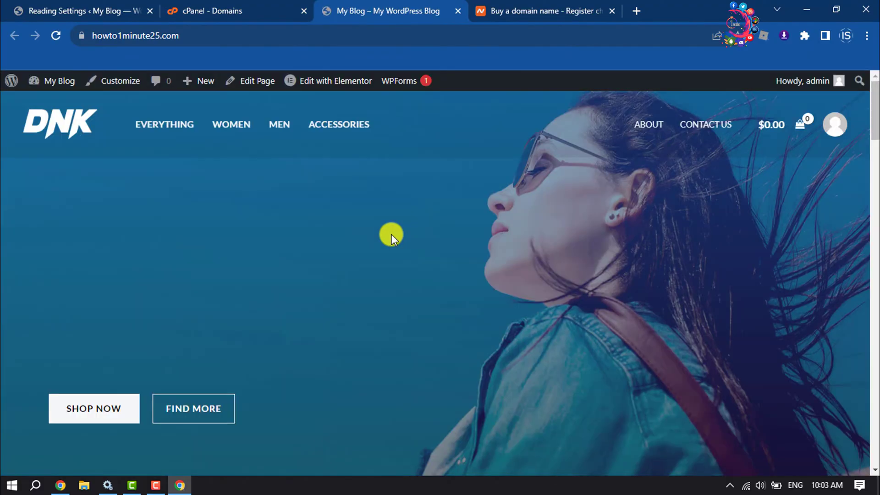
Scroll through the howto1minute25.com shop homepage, then return to the cPanel Domains tab.
scroll(392, 234, down, 12)
scroll(391, 234, down, 5)
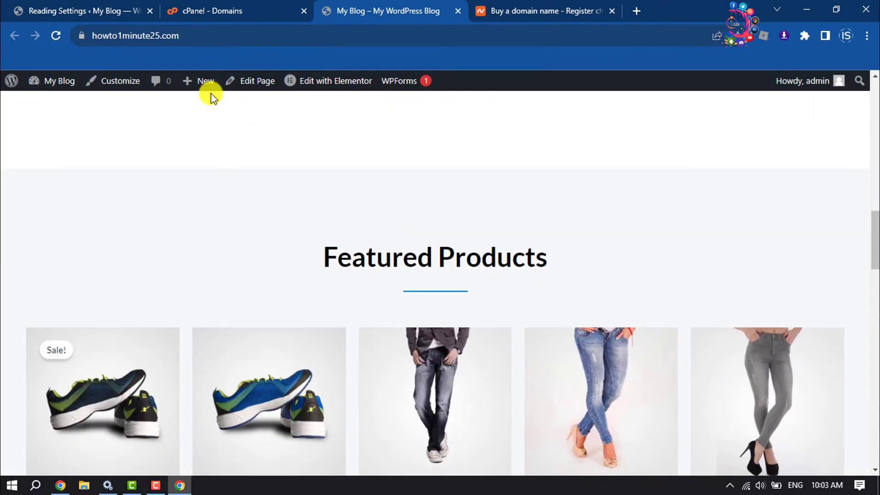
click(203, 34)
click(269, 6)
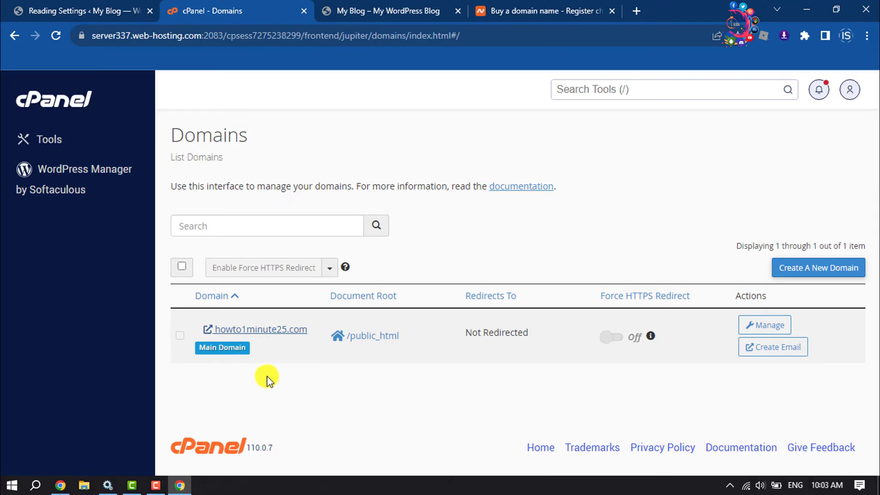
Search Namecheap for clippingpathline.com and review the taken result and suggested alternatives.
click(519, 10)
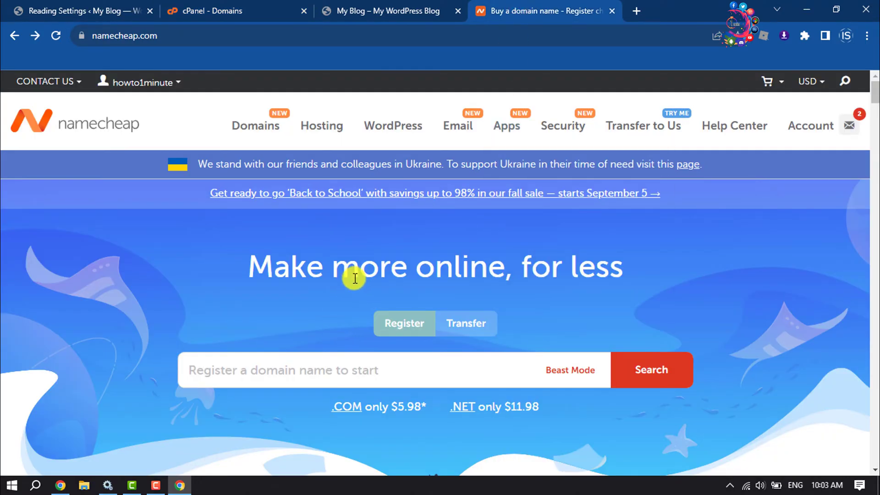
mouse_move(233, 123)
click(271, 131)
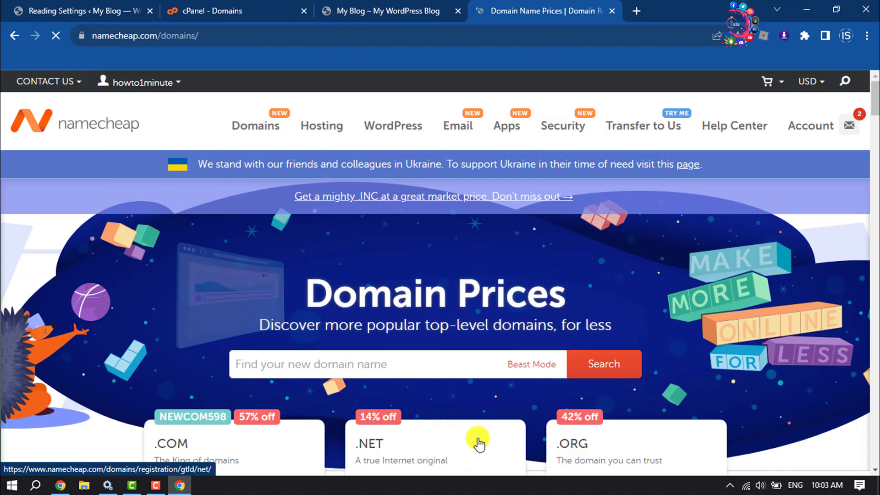
click(344, 365)
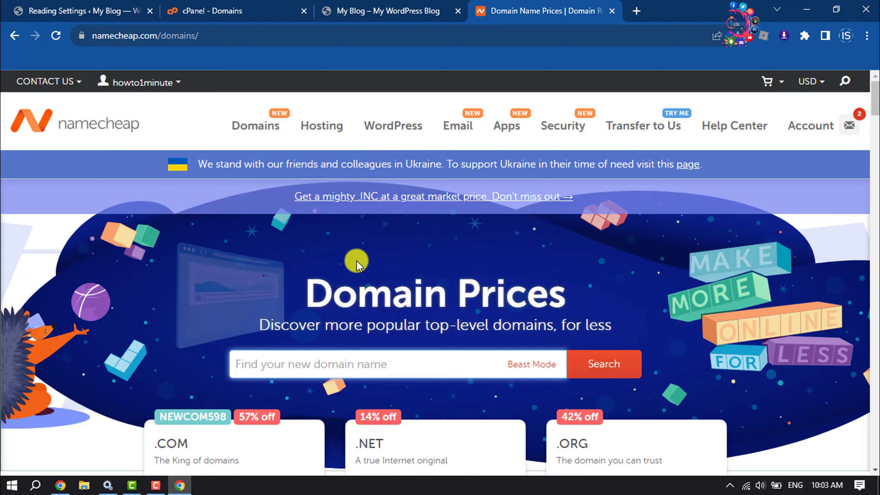
text(clippin)
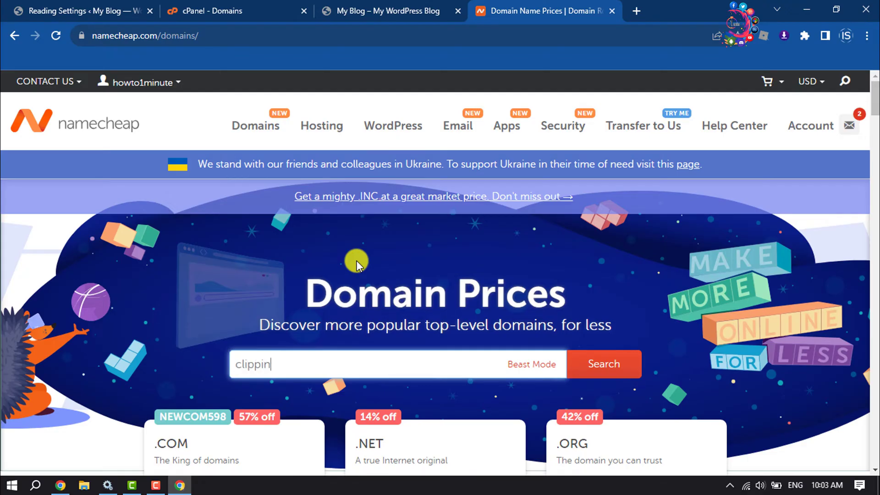
text(gpathline.com)
key(Return)
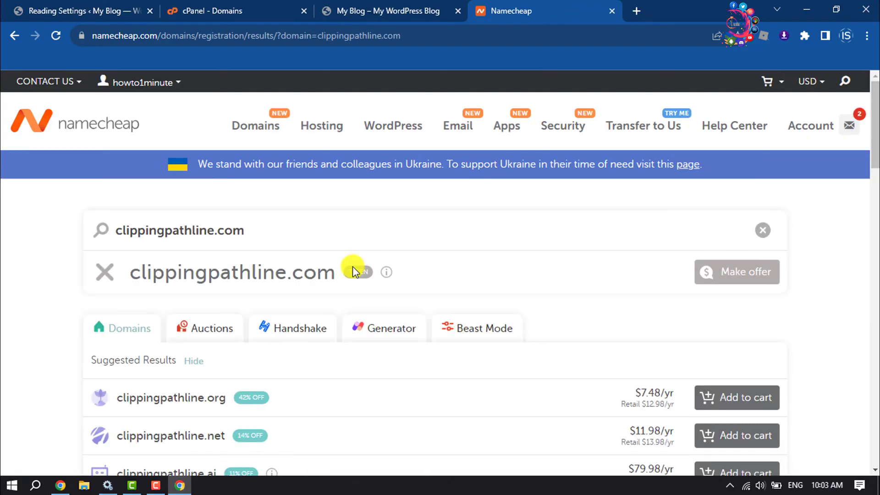
mouse_move(353, 268)
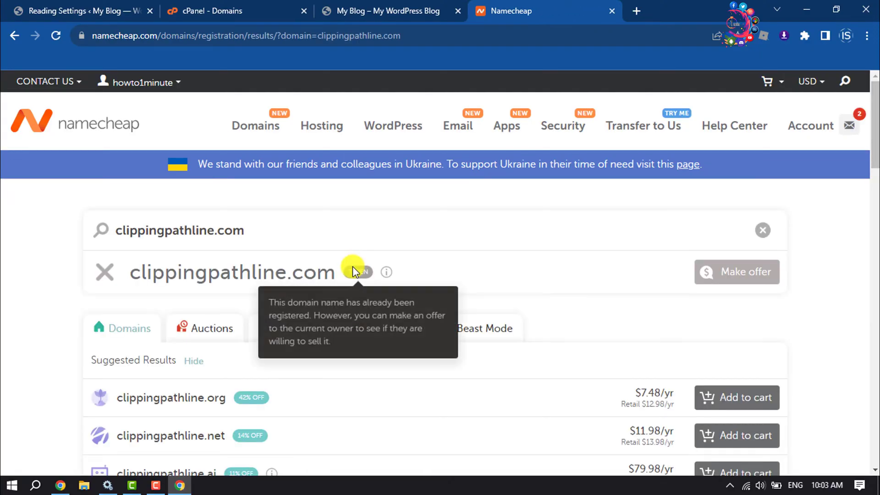
scroll(357, 264, down, 1)
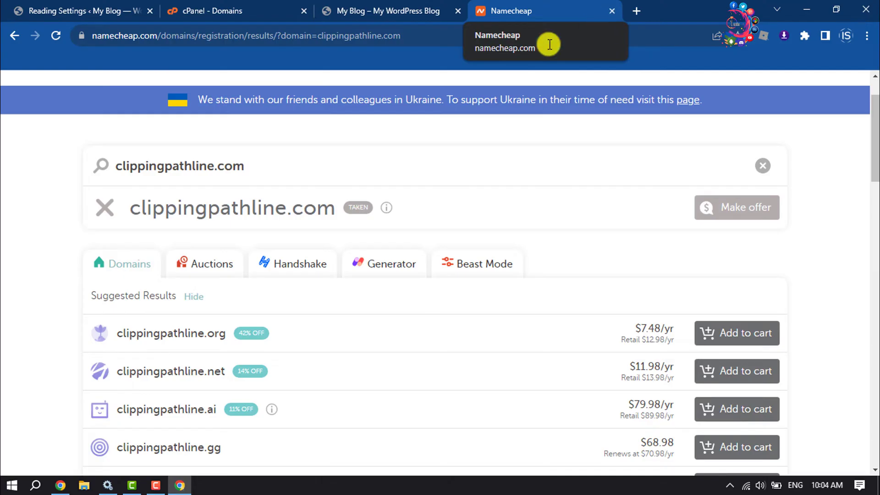
Go back to cPanel Tools and reopen the Domains list, still showing only howto1minute25.com.
click(215, 10)
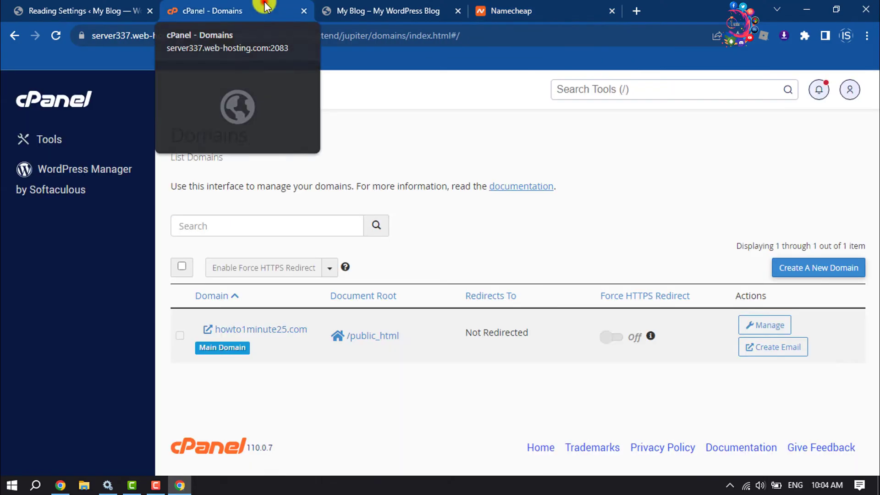
click(48, 139)
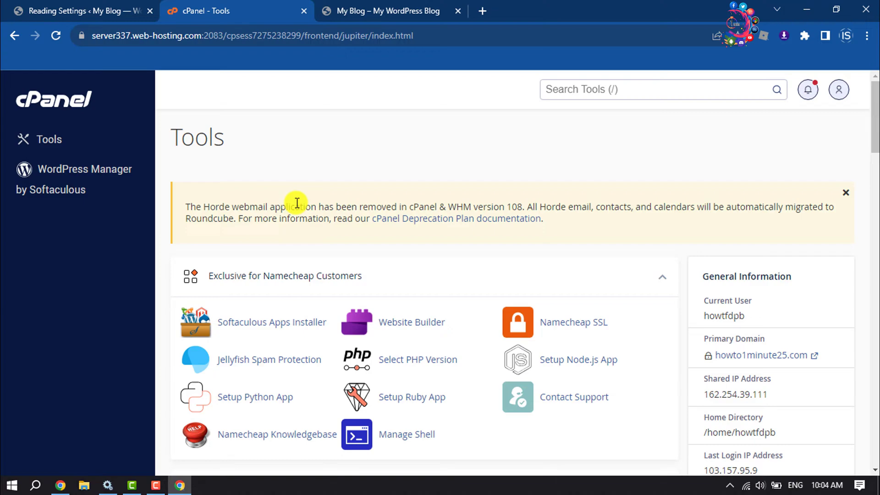
scroll(296, 231, down, 10)
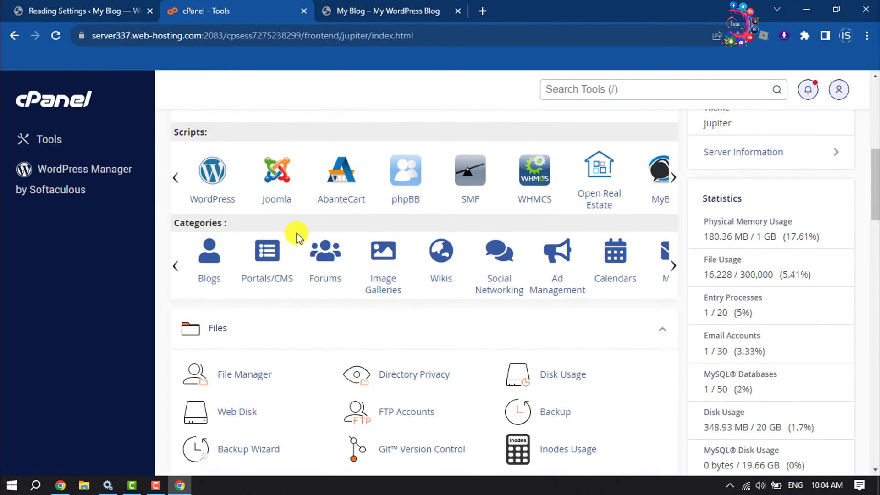
scroll(295, 236, down, 9)
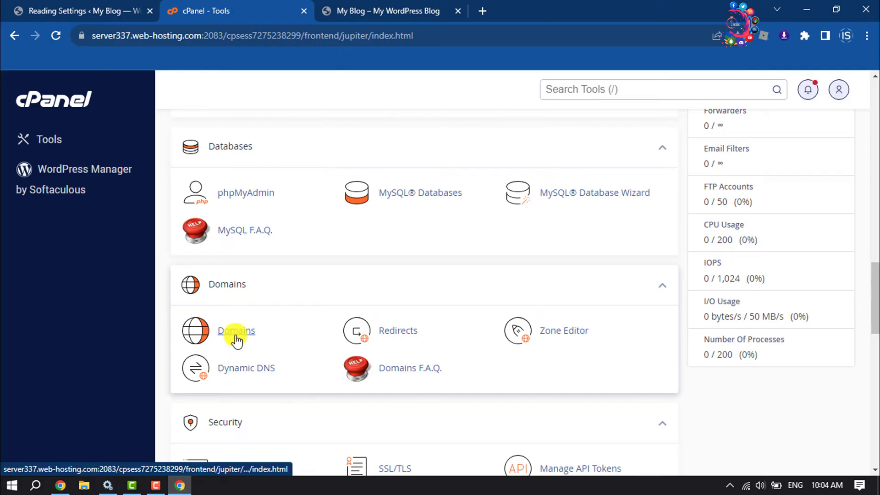
click(237, 340)
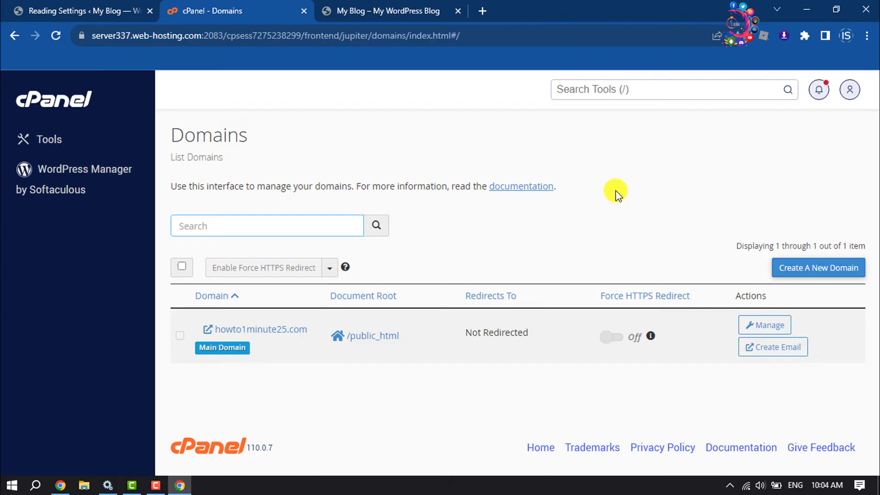
Create domain clippingpathline.com with Share document root unchecked, giving it its own folder.
click(822, 274)
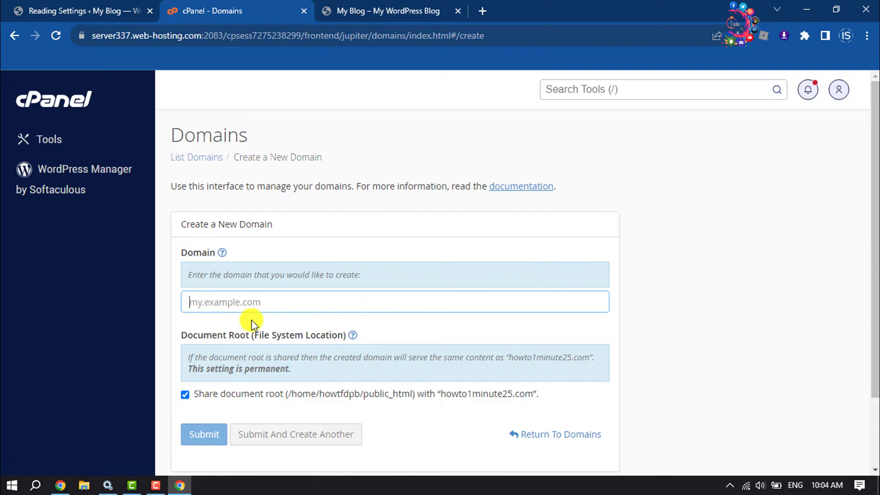
click(248, 307)
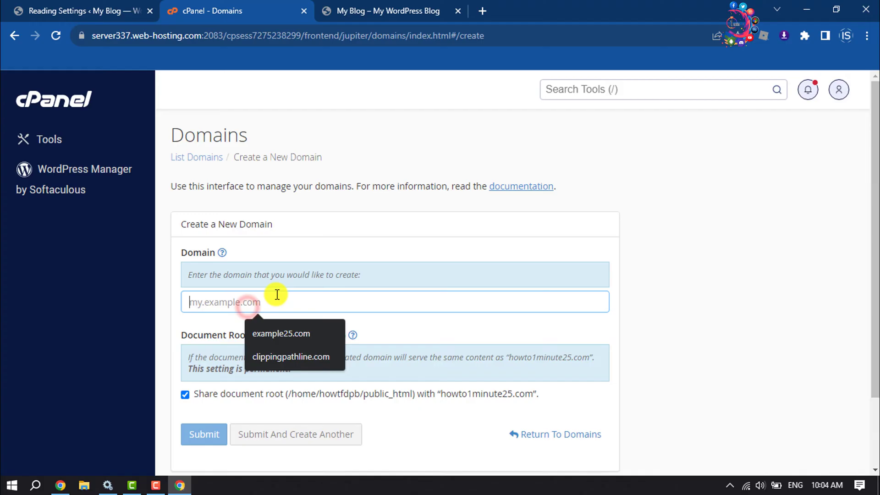
click(296, 360)
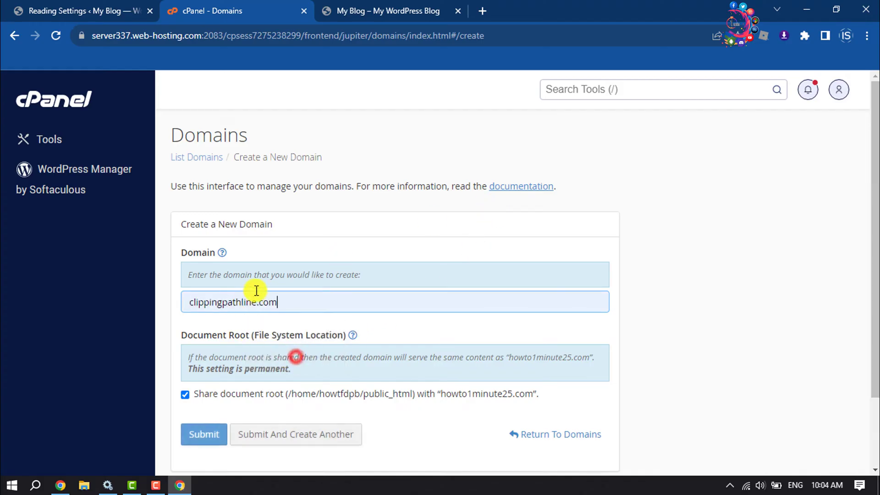
drag(283, 305, 144, 301)
click(177, 301)
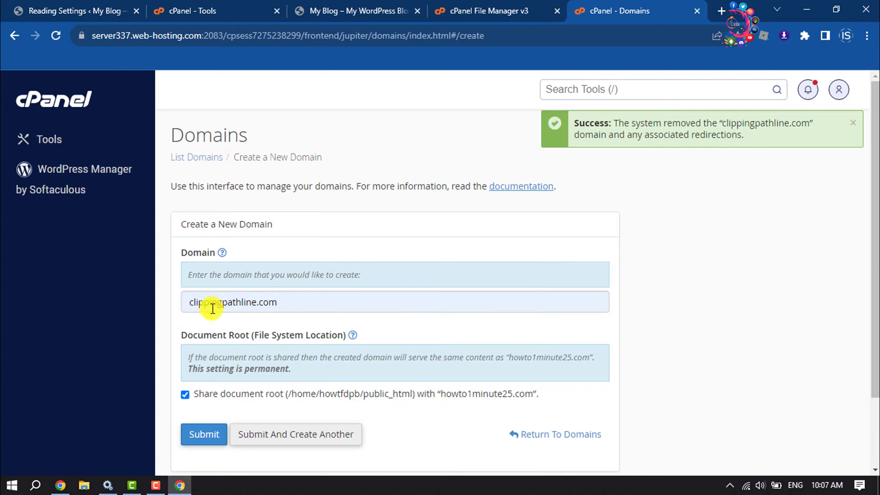
click(185, 395)
scroll(187, 397, down, 1)
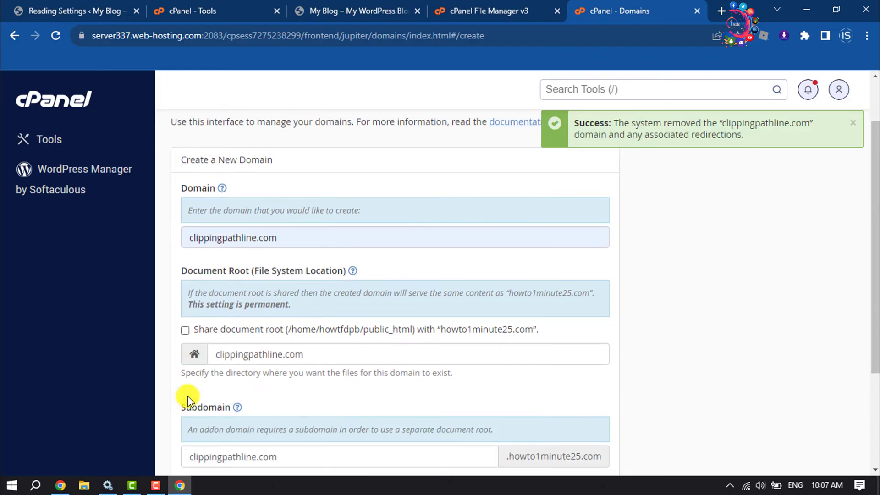
scroll(186, 402, down, 3)
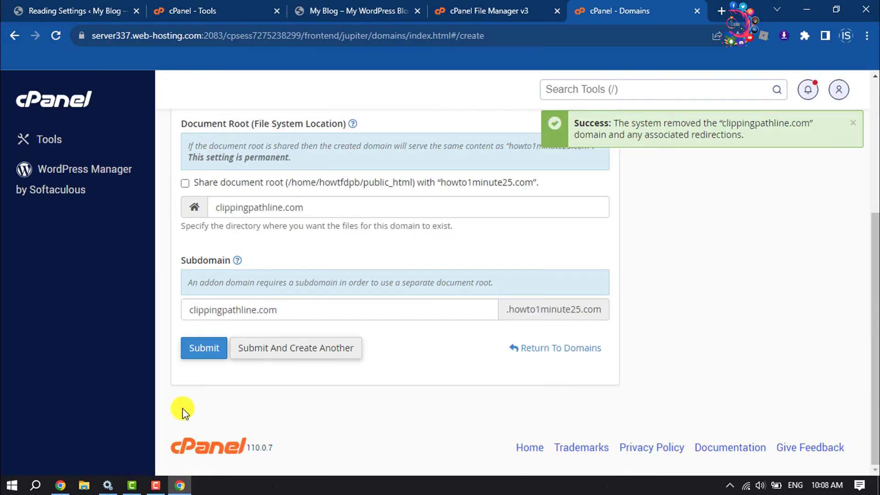
click(211, 351)
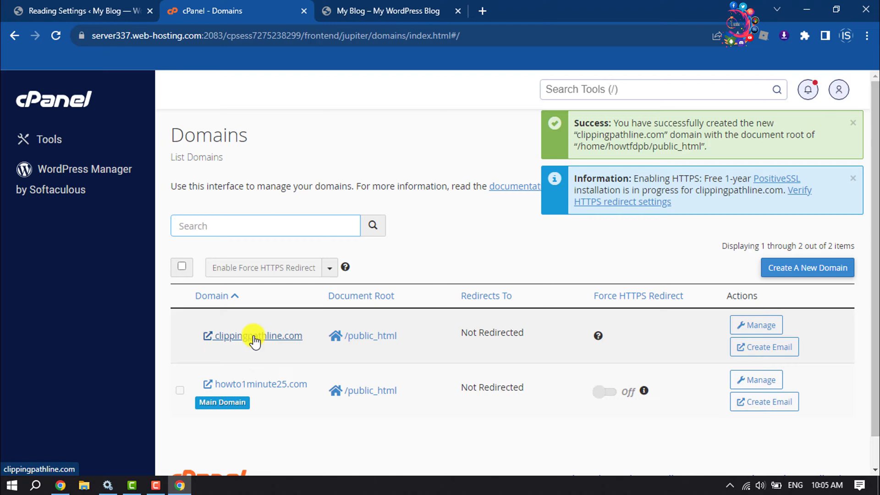
Start a new WordPress install from WordPress Manager with clippingpathline.com as the domain.
click(61, 173)
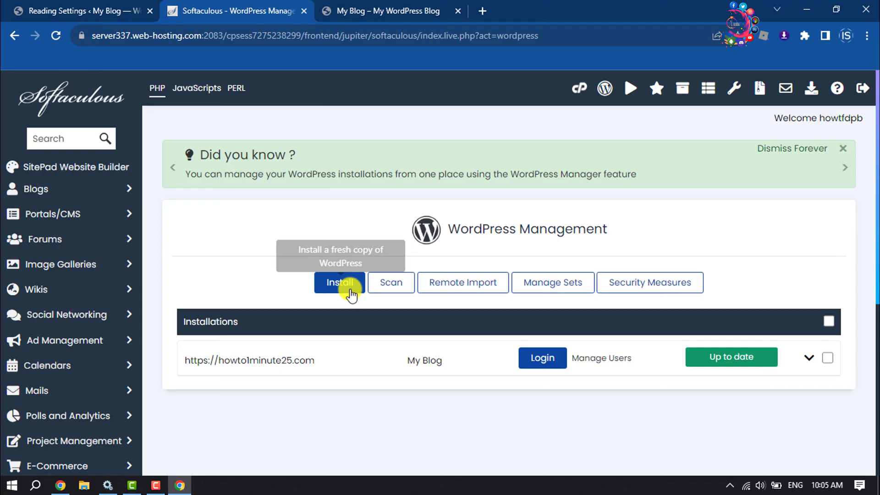
click(350, 294)
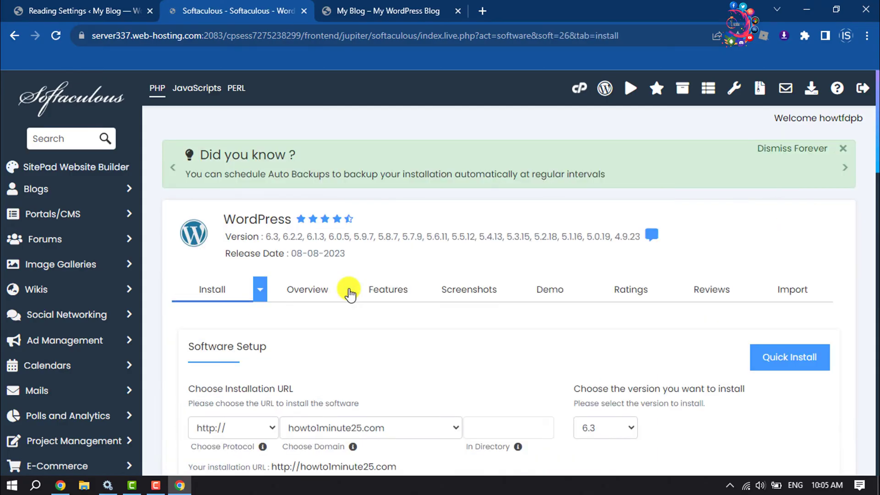
scroll(345, 279, down, 1)
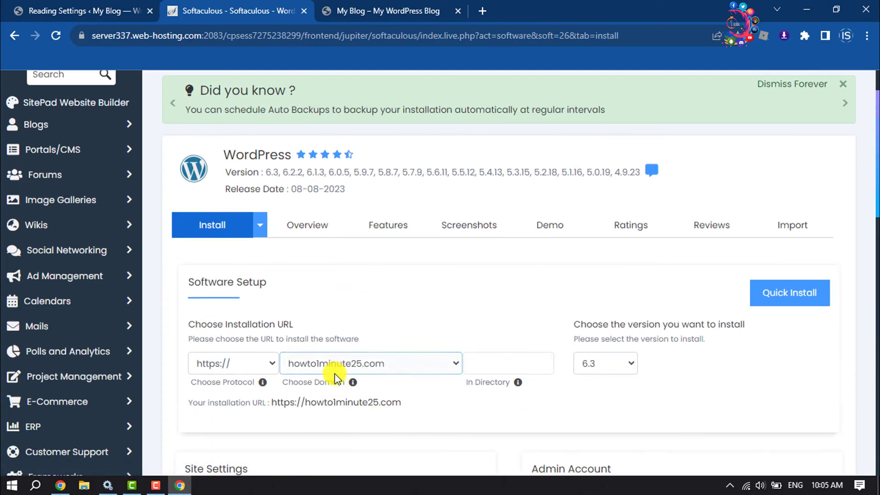
click(434, 364)
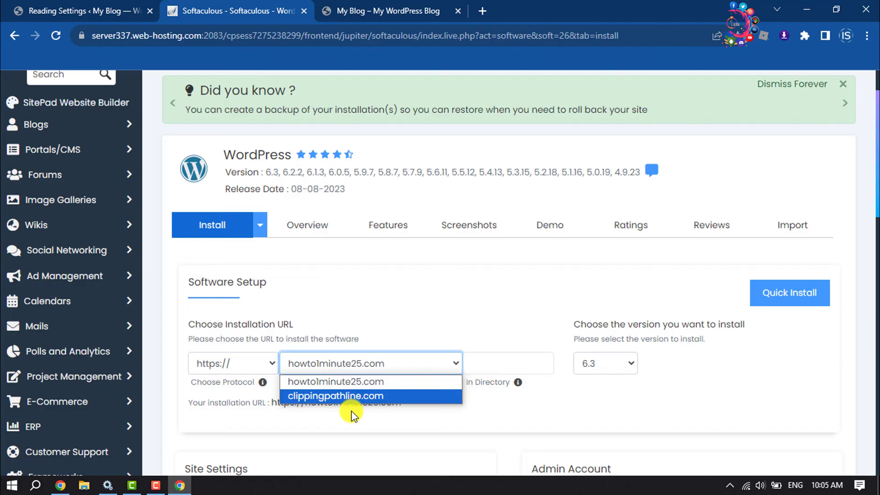
click(397, 397)
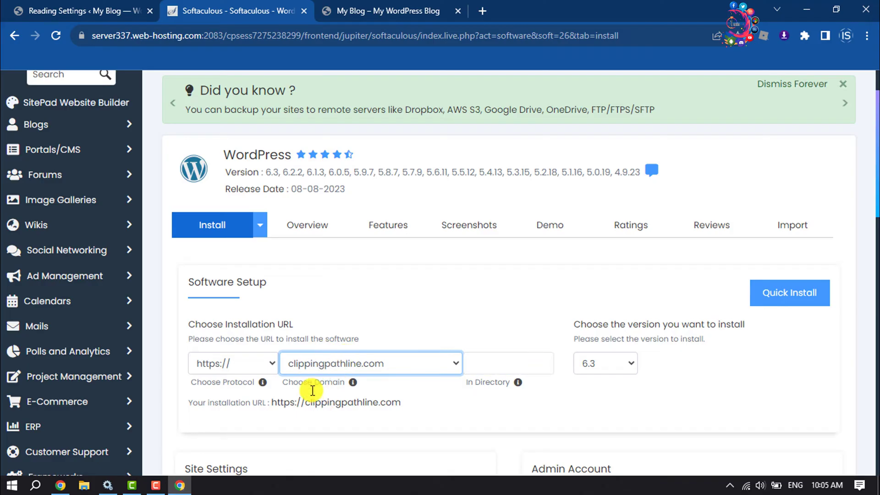
click(252, 366)
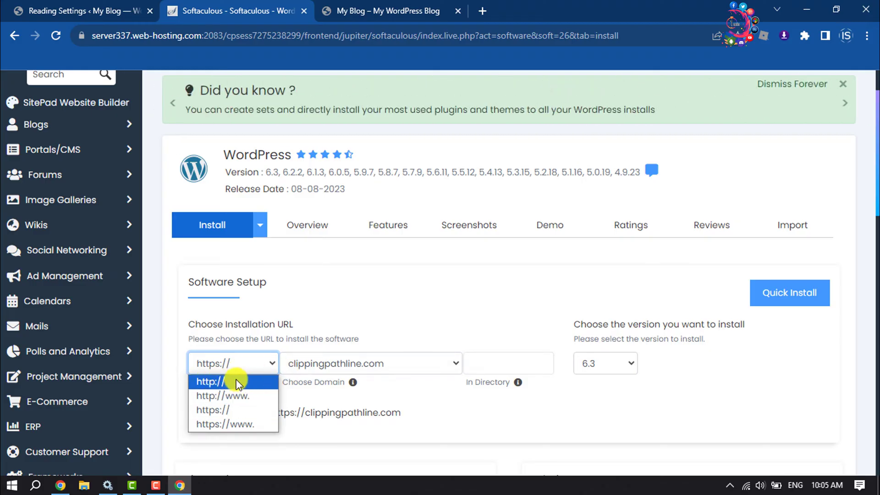
click(237, 383)
click(593, 366)
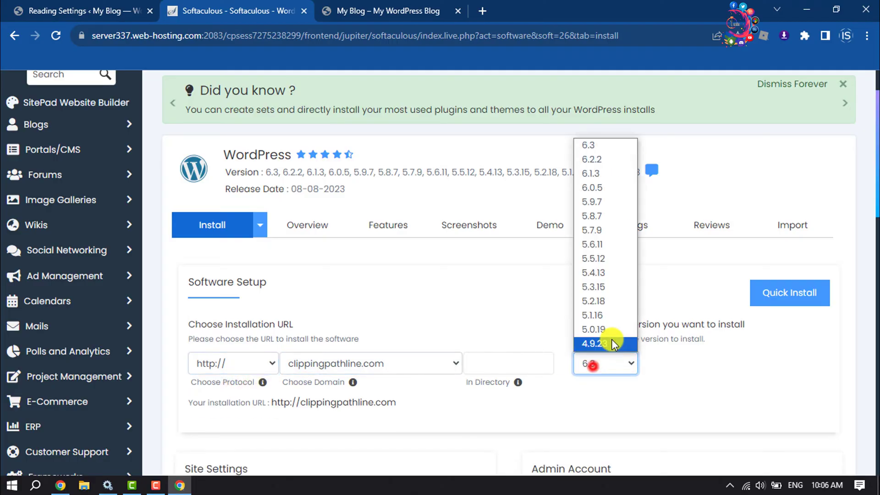
click(661, 377)
click(613, 371)
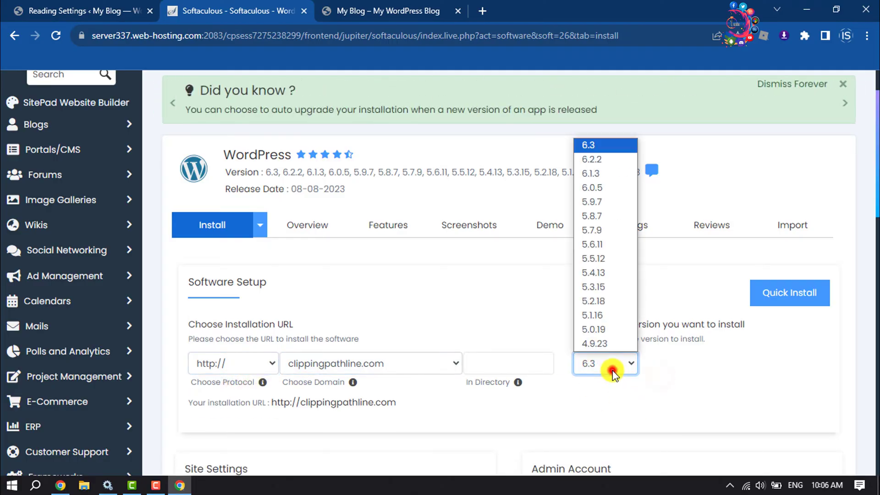
click(676, 358)
Change the admin username to 'admin' and run the WordPress installation.
scroll(676, 358, down, 5)
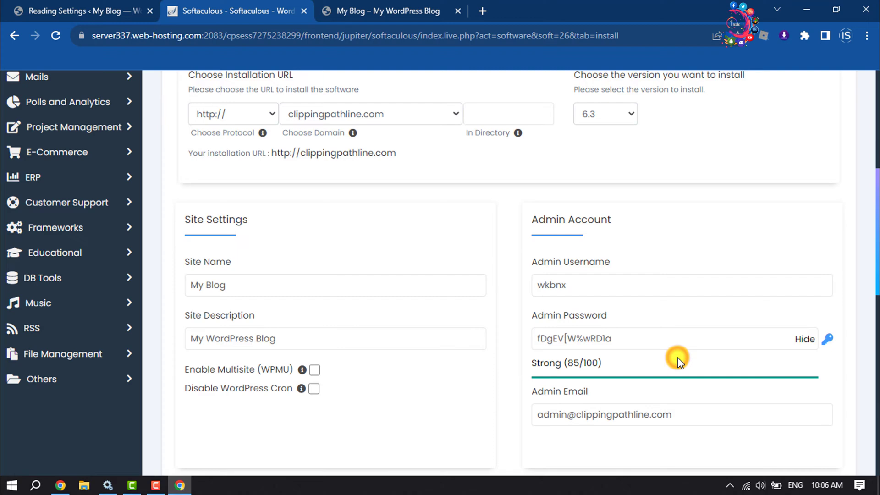
click(611, 278)
double_click(620, 279)
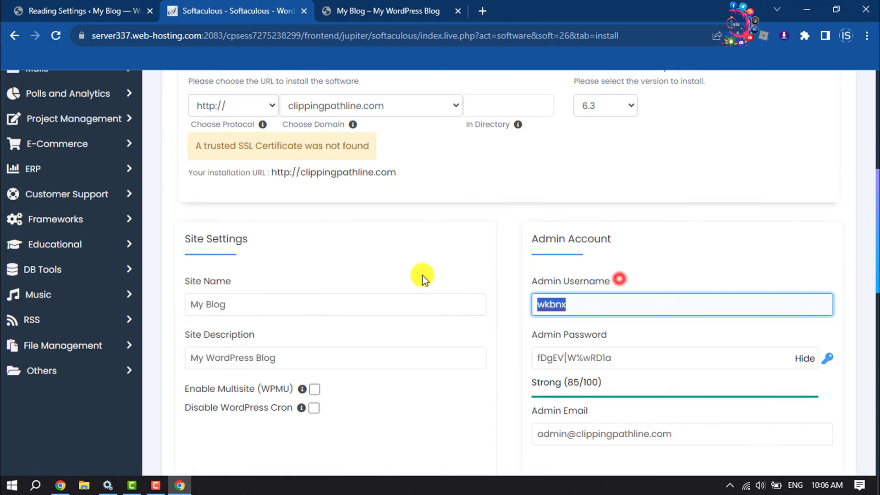
text(admin)
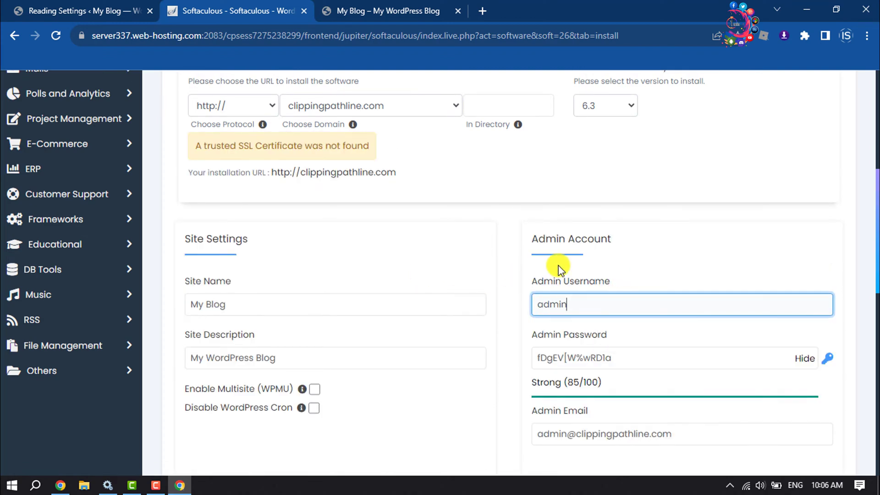
scroll(625, 356, down, 3)
scroll(628, 356, down, 10)
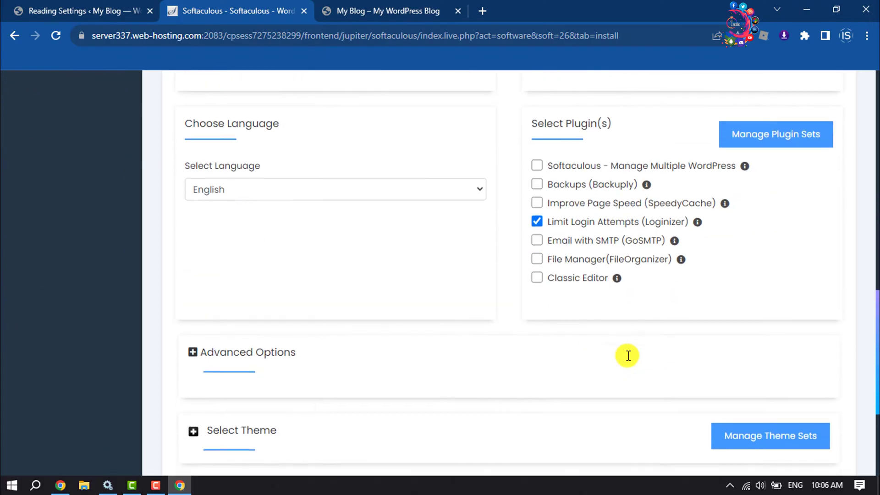
click(504, 297)
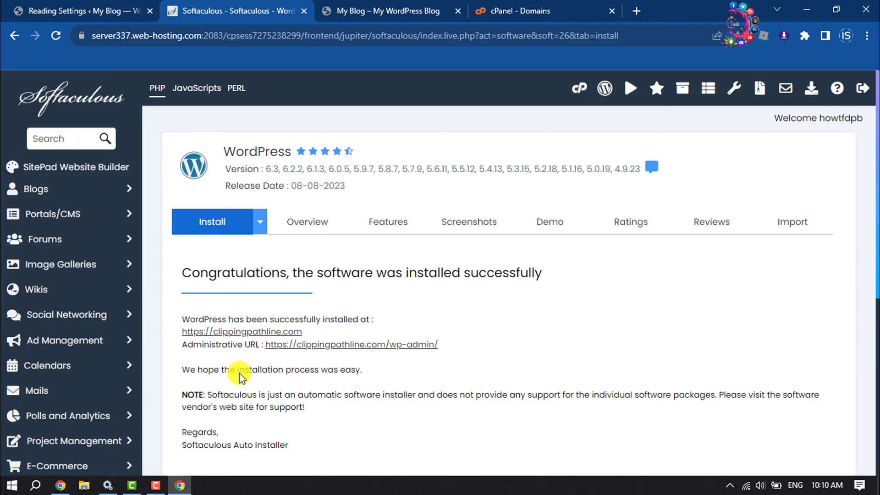
Right-click the clippingpathline.com link in cPanel's Domains list to see its options.
right_click(242, 332)
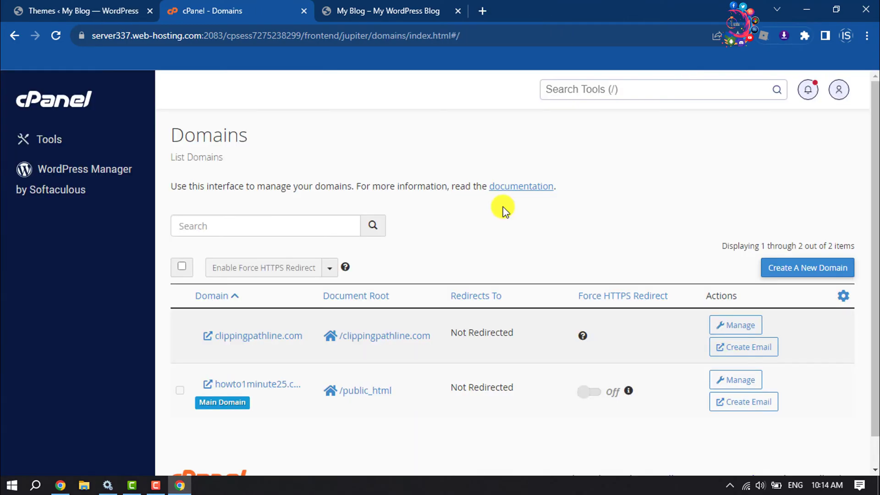